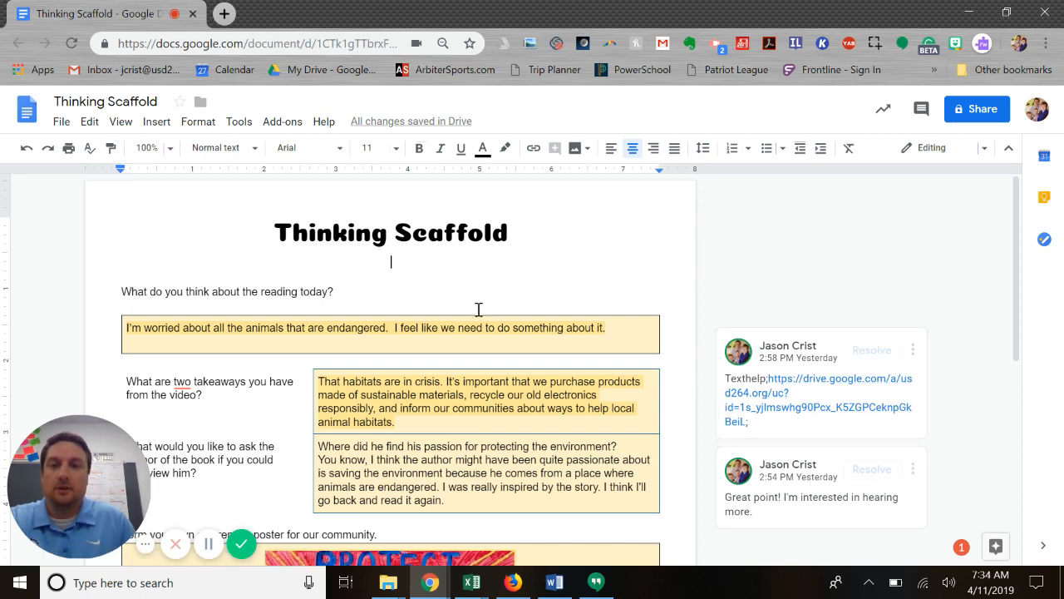
Start a new embedded drawing on the empty line below the Thinking Scaffold title
{"action": "scroll", "coordinate": [445, 279], "scroll_direction": "down", "scroll_amount": 5}
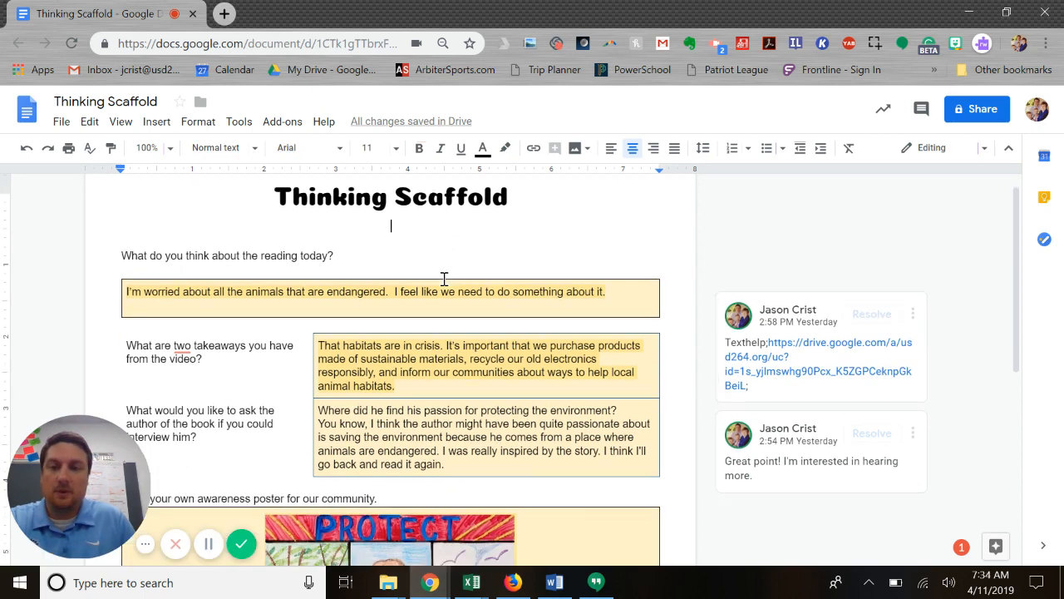
{"action": "scroll", "coordinate": [443, 281], "scroll_direction": "up", "scroll_amount": 5}
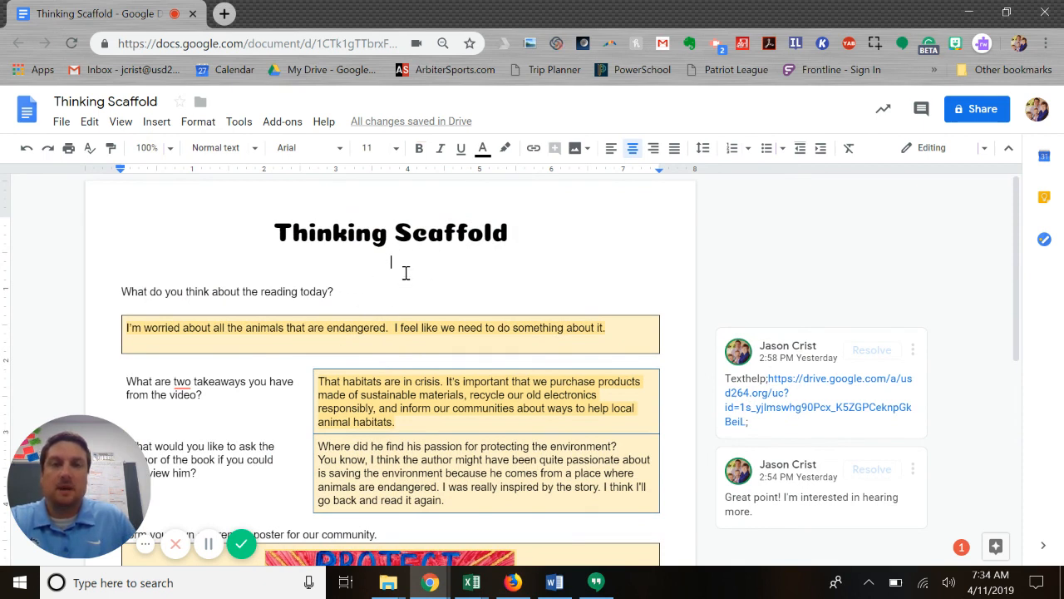
{"action": "left_click", "coordinate": [156, 122]}
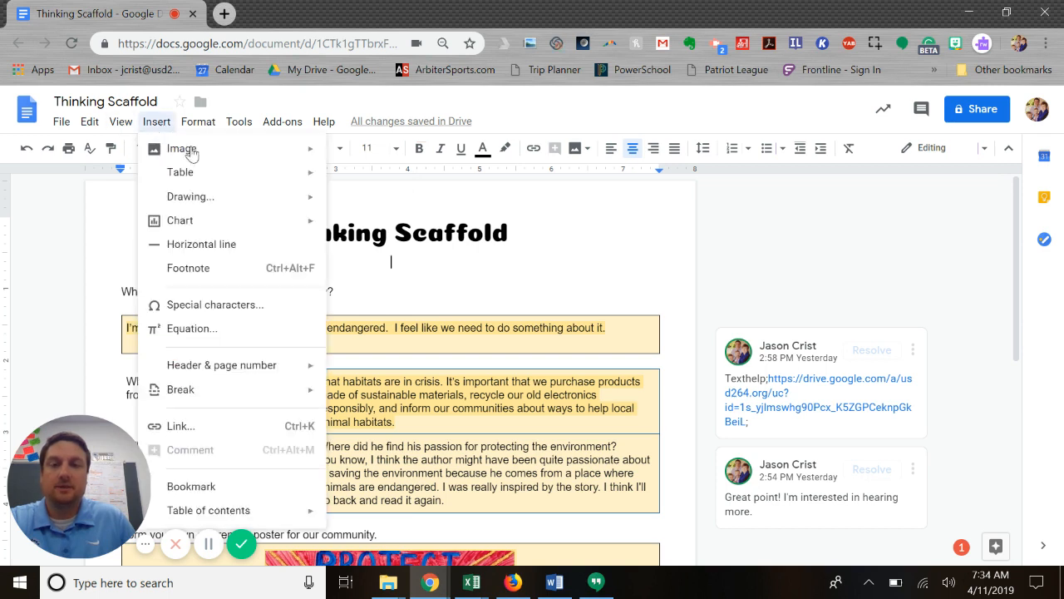
{"action": "mouse_move", "coordinate": [287, 203]}
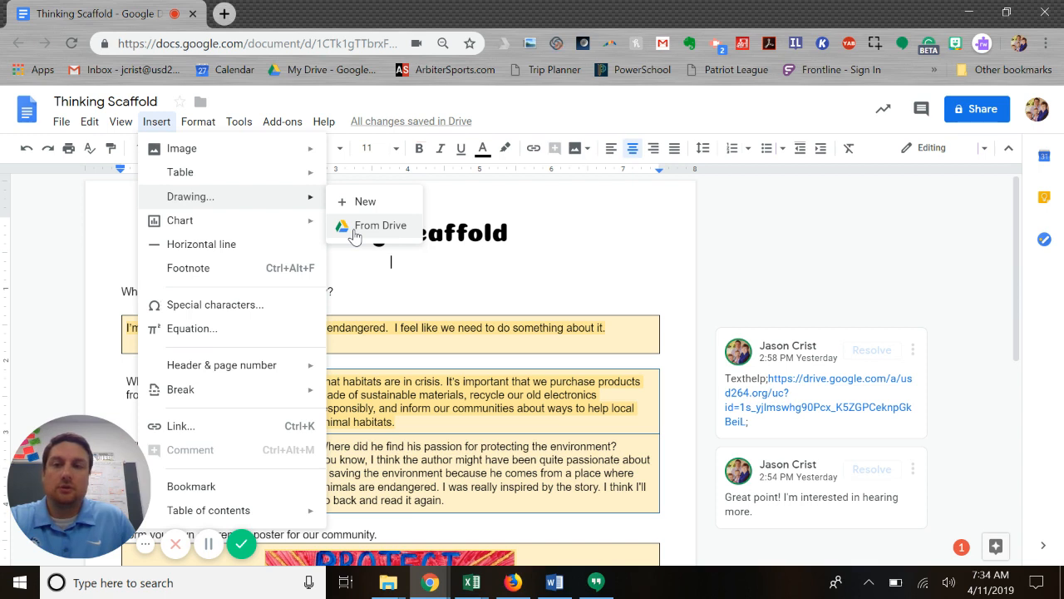
{"action": "mouse_move", "coordinate": [255, 156]}
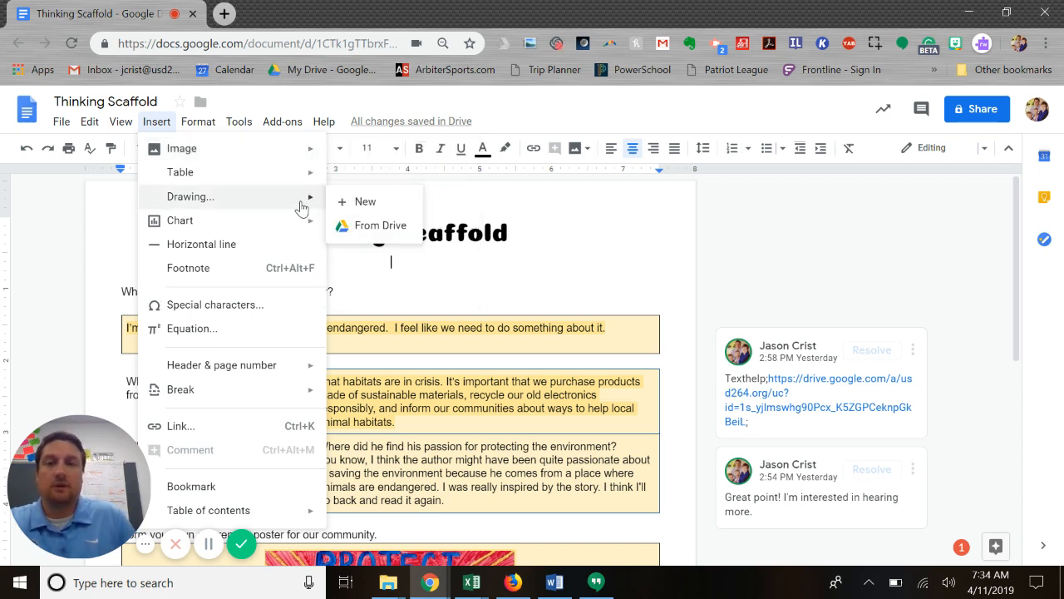
{"action": "left_click", "coordinate": [365, 206]}
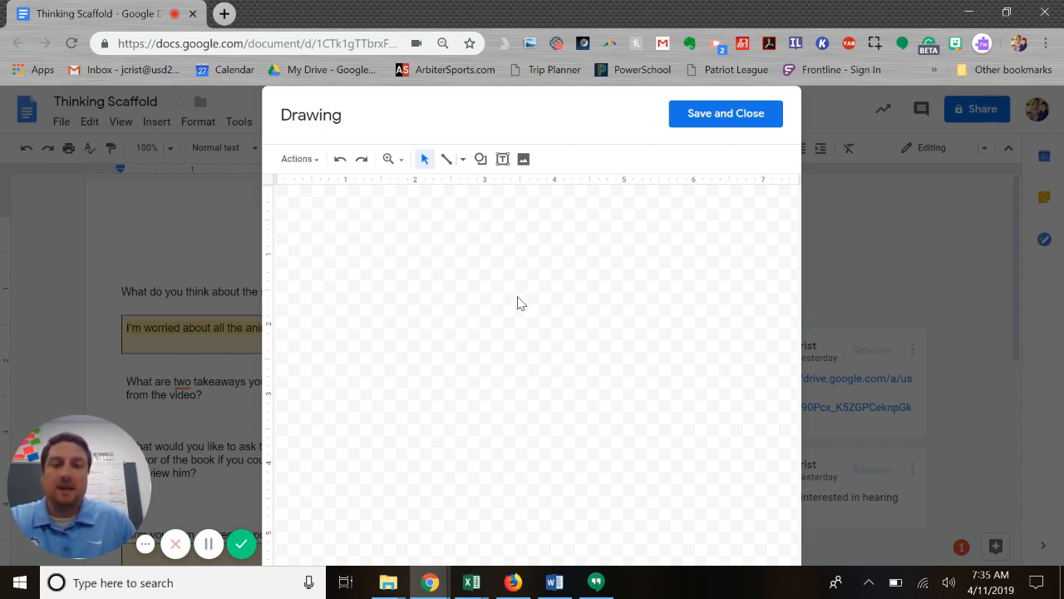
{"action": "left_click", "coordinate": [299, 159]}
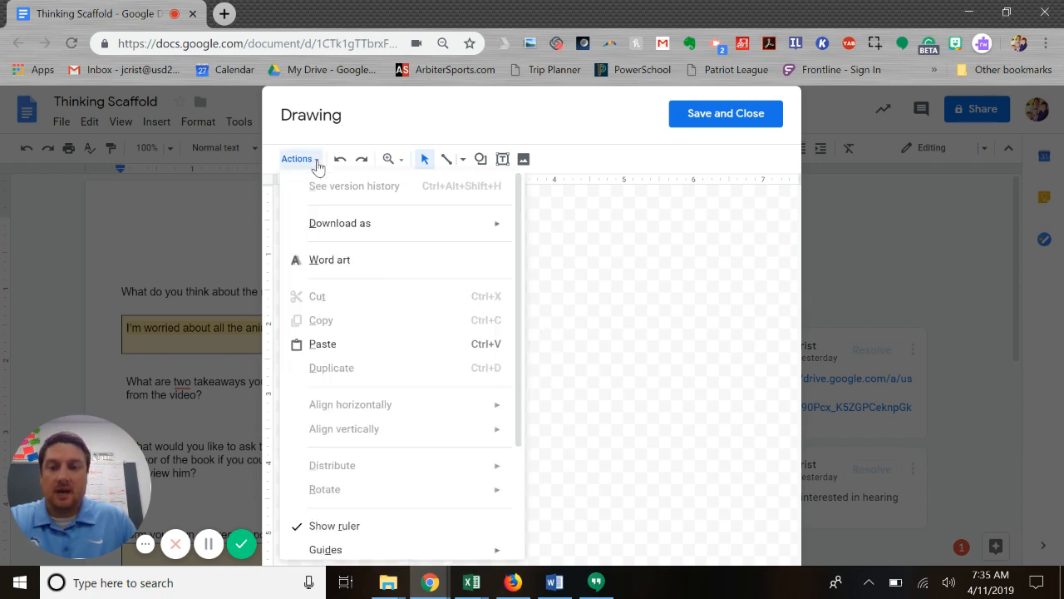
{"action": "left_click", "coordinate": [632, 301]}
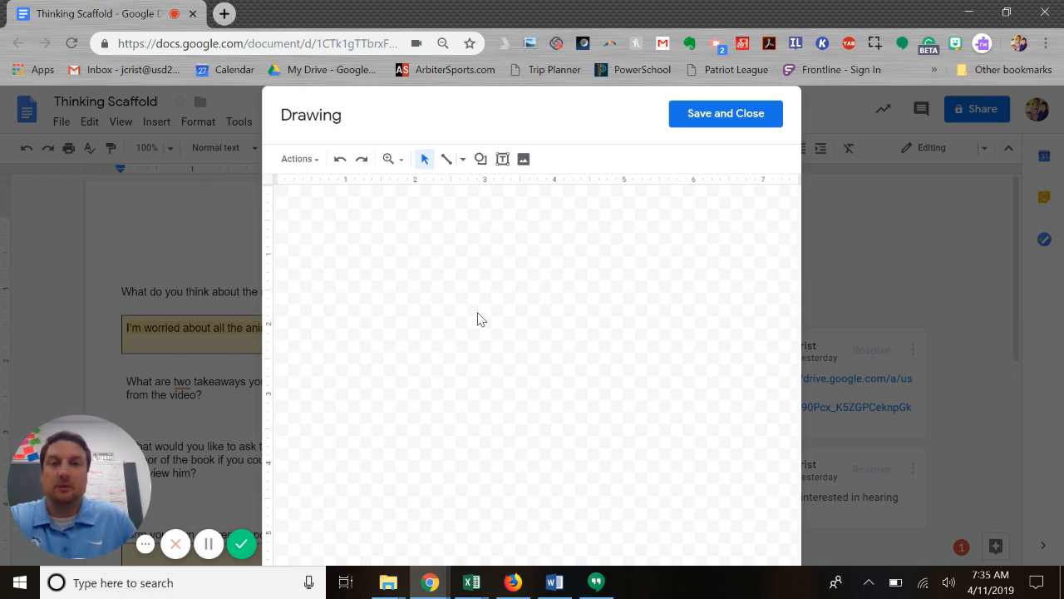
Search Google for "thinking" images to insert in the drawing and limit the results to photos
{"action": "left_click", "coordinate": [525, 161]}
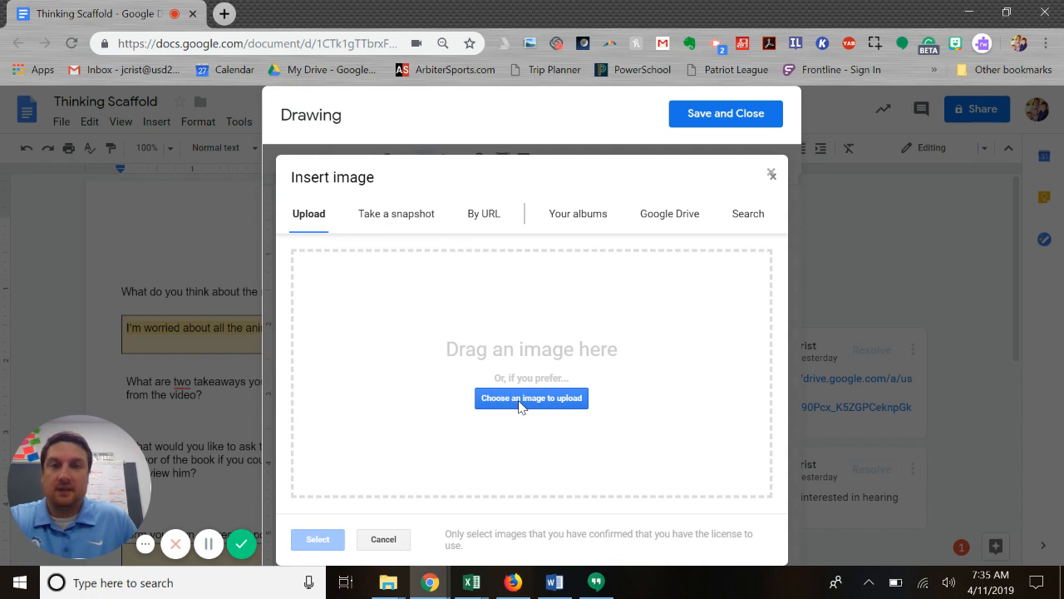
{"action": "left_click", "coordinate": [520, 403]}
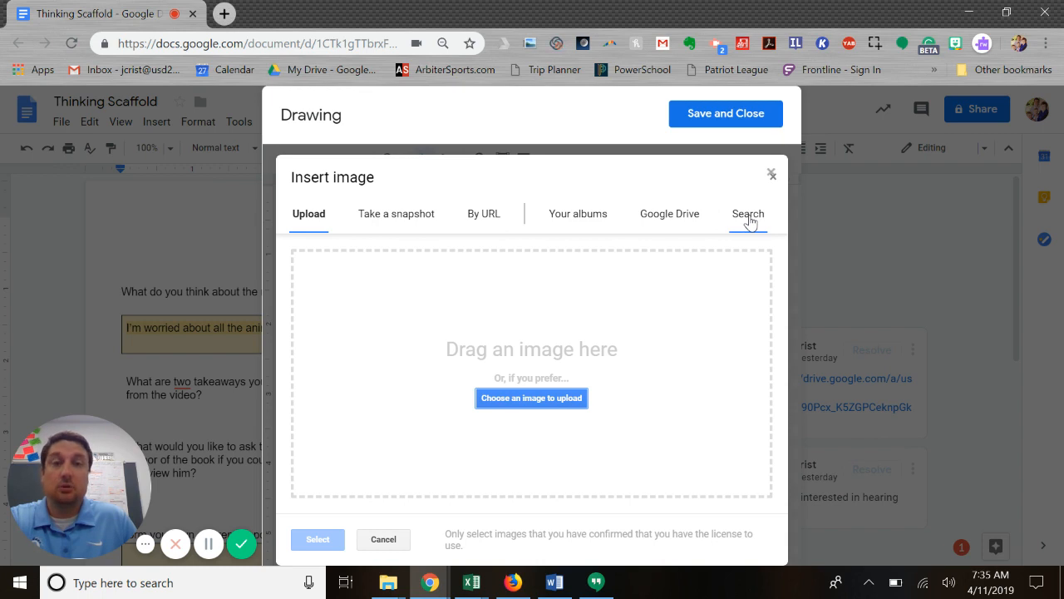
{"action": "left_click", "coordinate": [749, 217]}
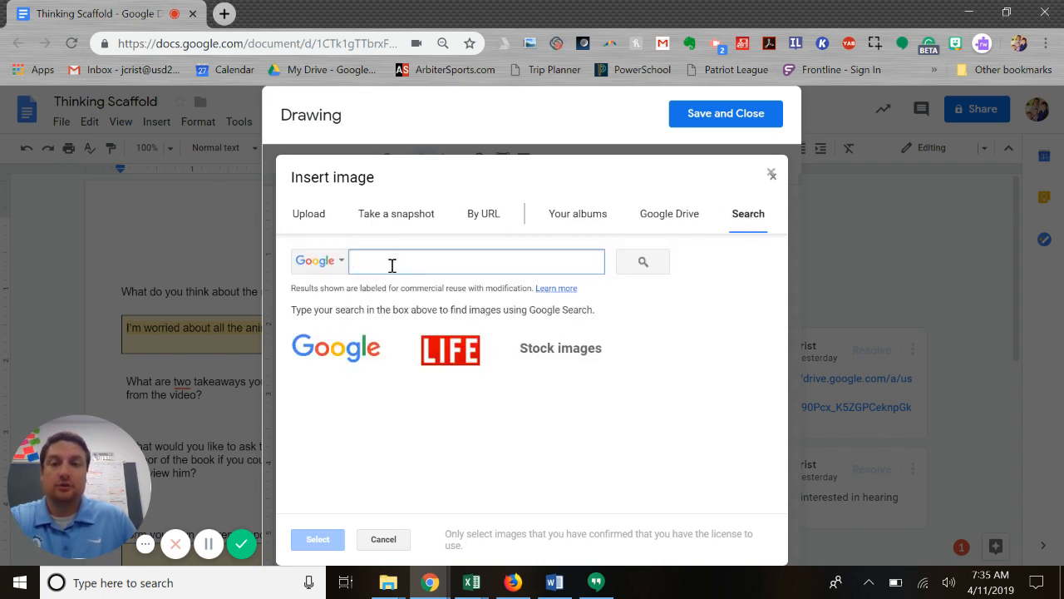
{"action": "type", "text": "think"}
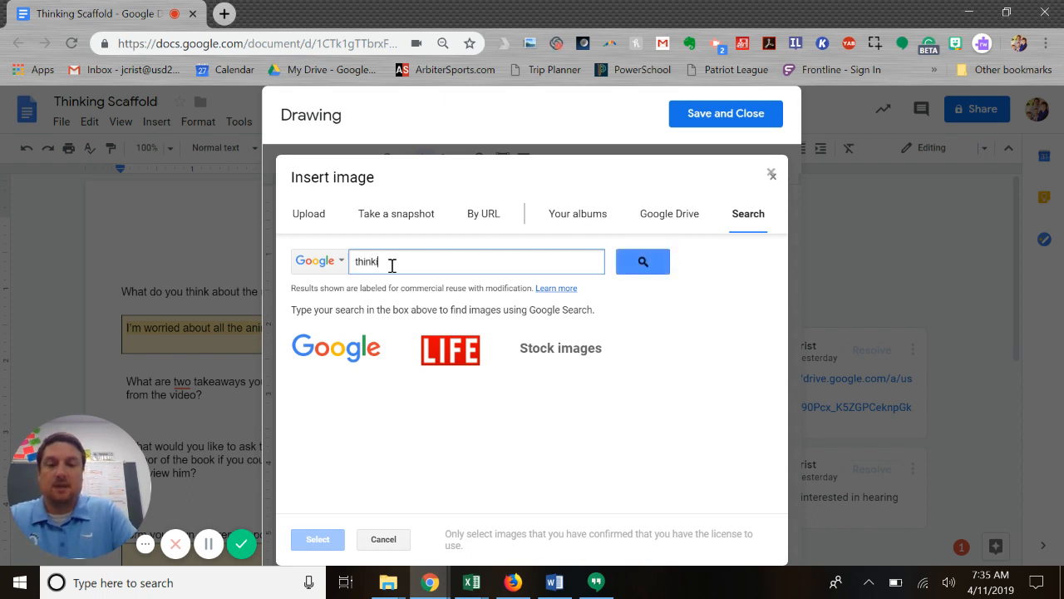
{"action": "type", "text": "ing"}
{"action": "key", "text": "Return"}
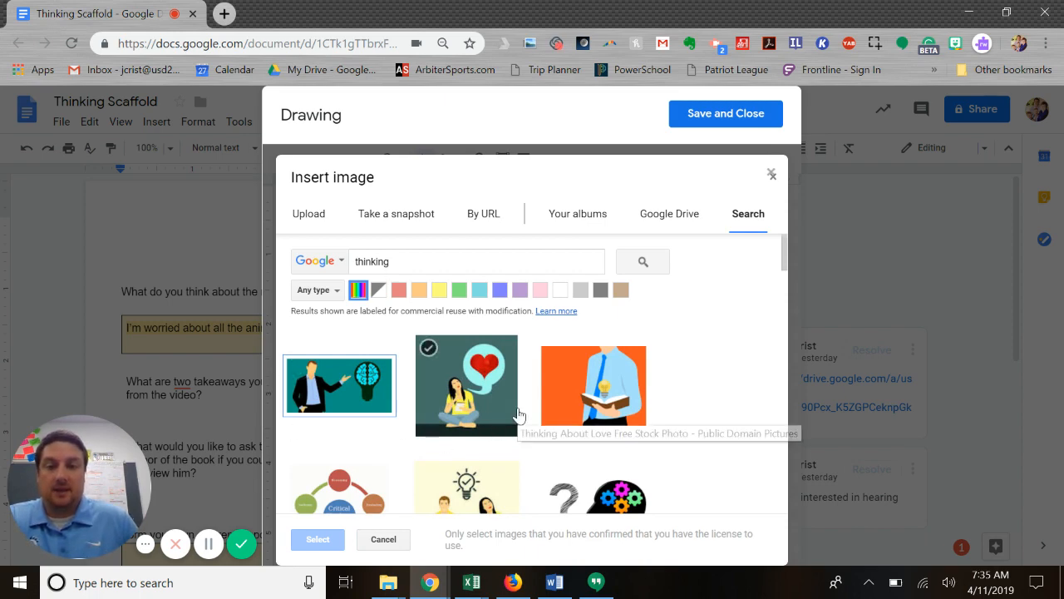
{"action": "scroll", "coordinate": [622, 445], "scroll_direction": "down", "scroll_amount": 1}
{"action": "scroll", "coordinate": [504, 447], "scroll_direction": "down", "scroll_amount": 2}
{"action": "scroll", "coordinate": [504, 447], "scroll_direction": "up", "scroll_amount": 3}
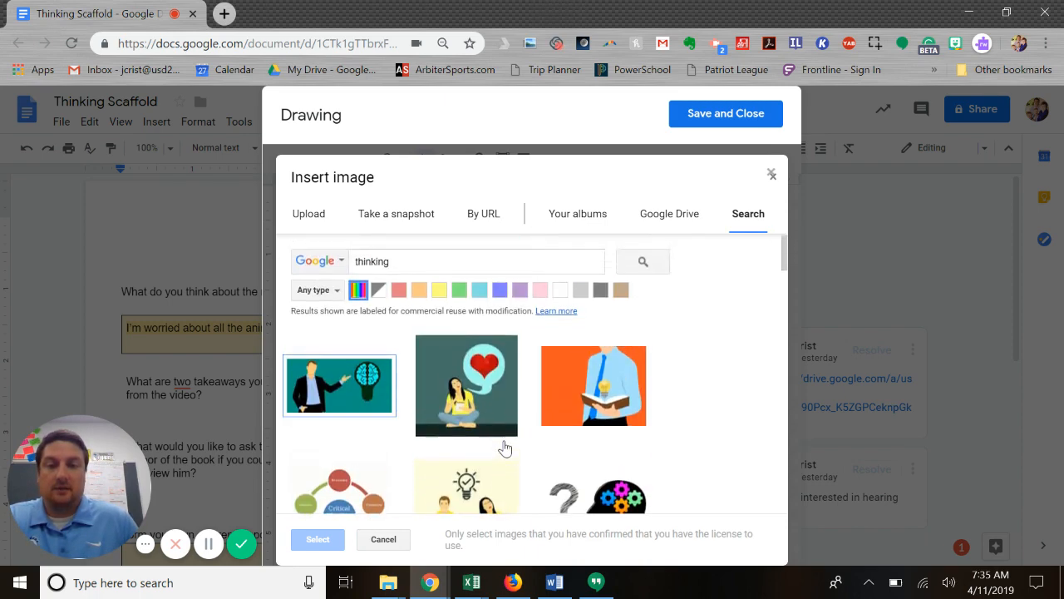
{"action": "left_click", "coordinate": [337, 290]}
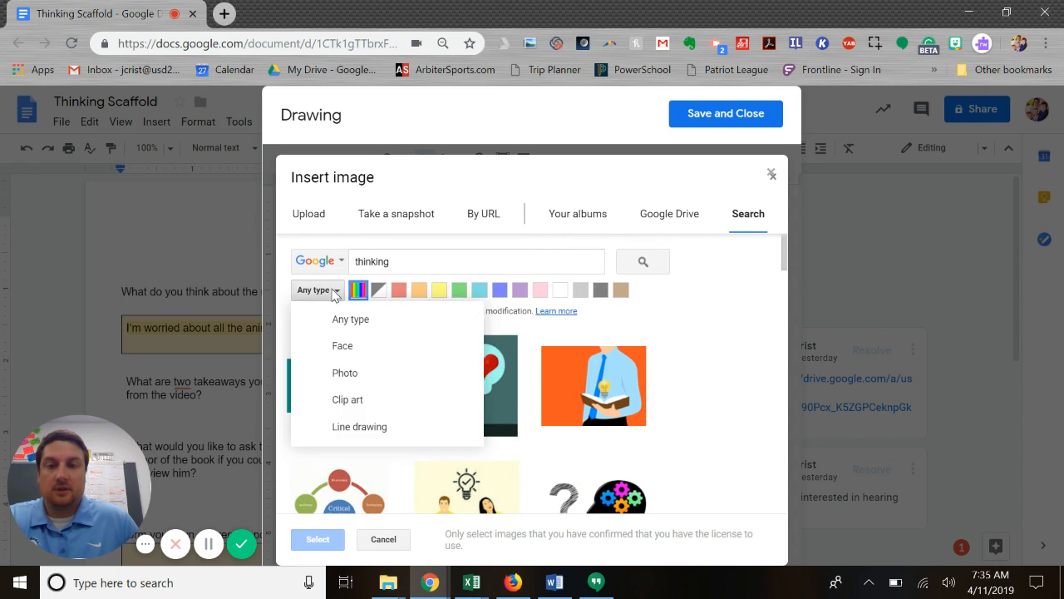
{"action": "left_click", "coordinate": [345, 374]}
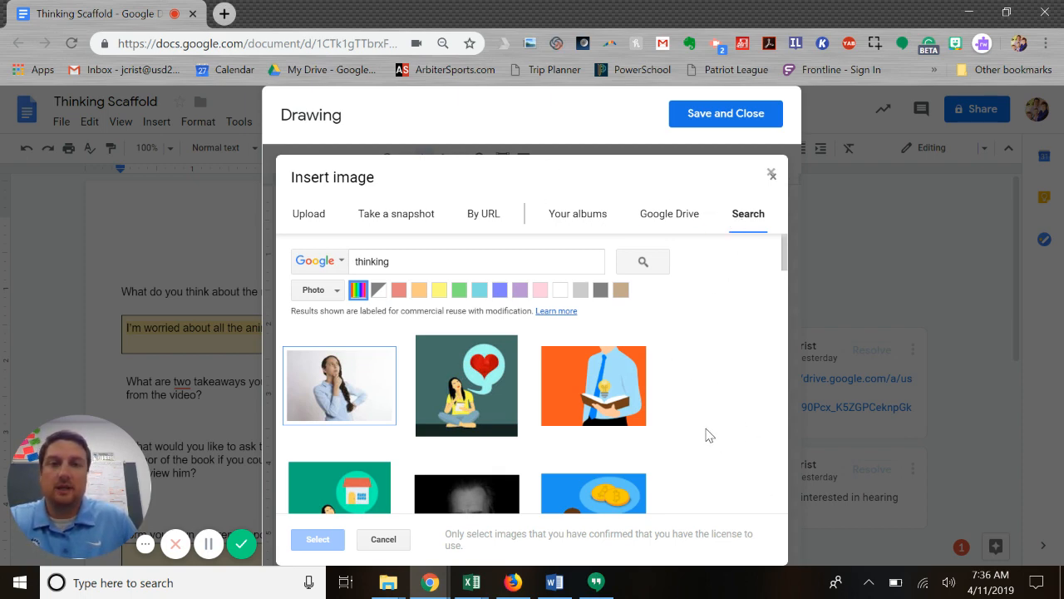
Insert the photo of the braided woman in a blue shirt with her hand on her chin into the drawing
{"action": "scroll", "coordinate": [716, 439], "scroll_direction": "down", "scroll_amount": 1}
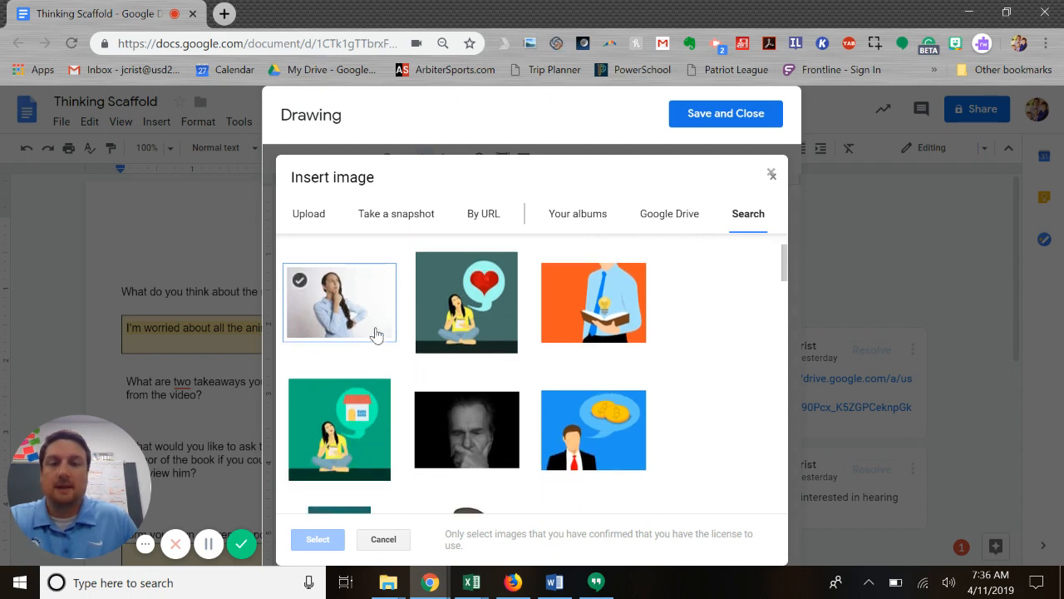
{"action": "left_click", "coordinate": [345, 333]}
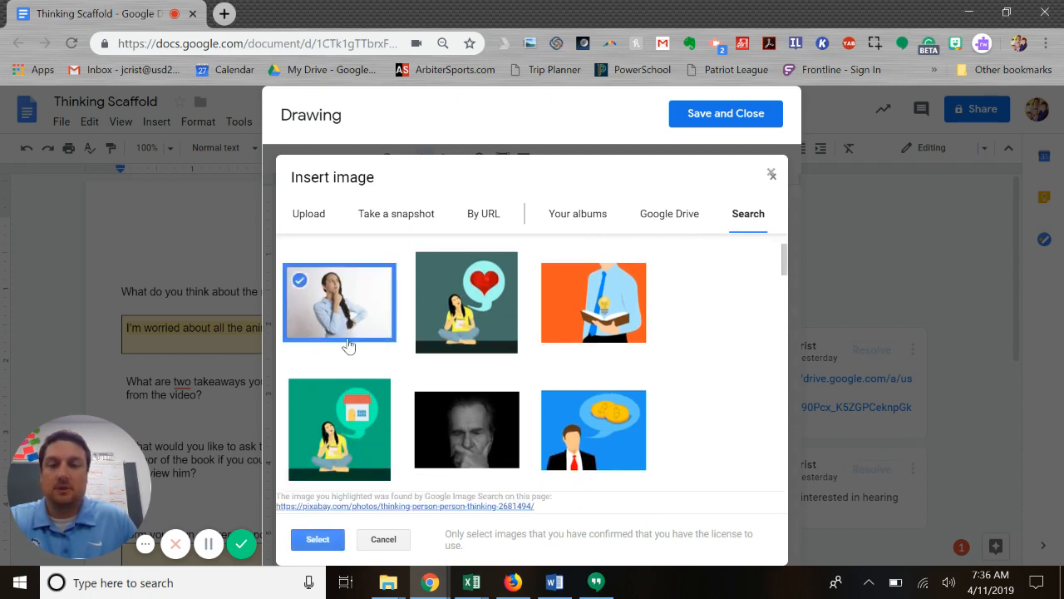
{"action": "left_click", "coordinate": [316, 547]}
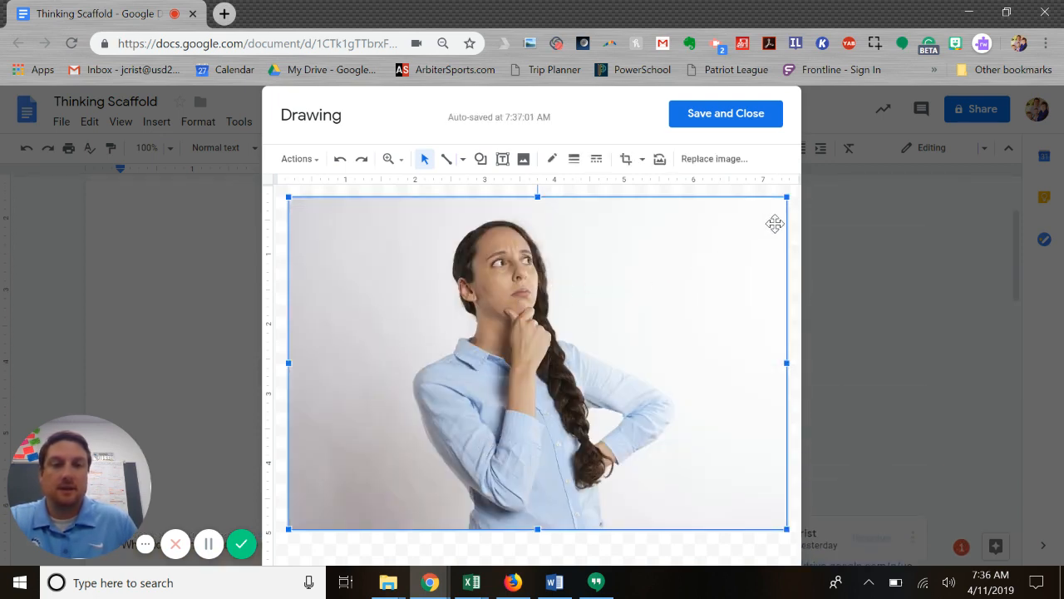
Shrink the photo proportionally to about 6.5 inches wide and shift it slightly toward the middle of the canvas
{"action": "left_click_drag", "start_coordinate": [783, 195], "coordinate": [744, 226]}
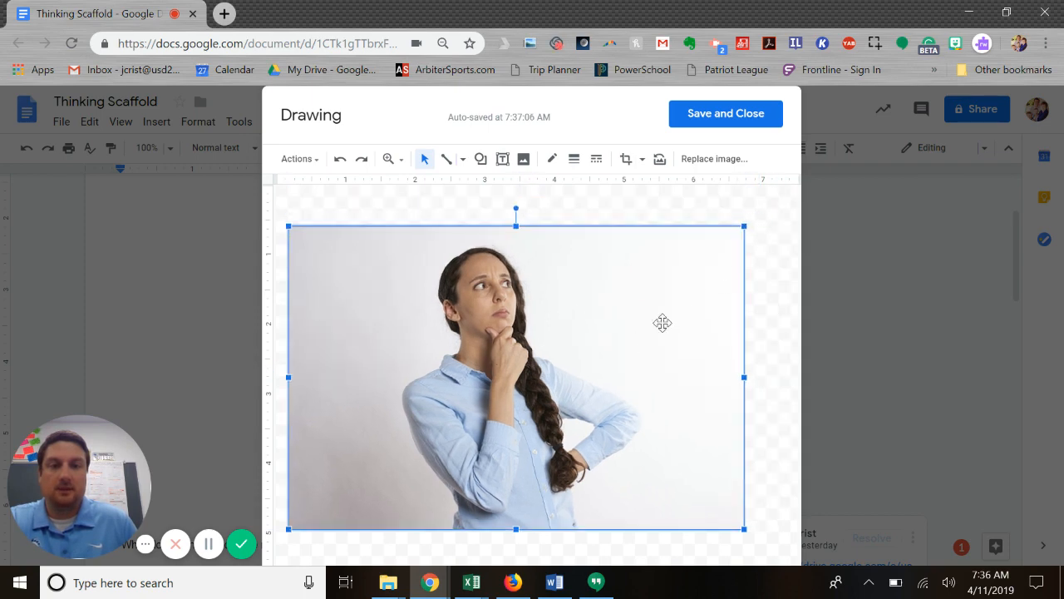
{"action": "left_click_drag", "start_coordinate": [659, 324], "coordinate": [671, 319]}
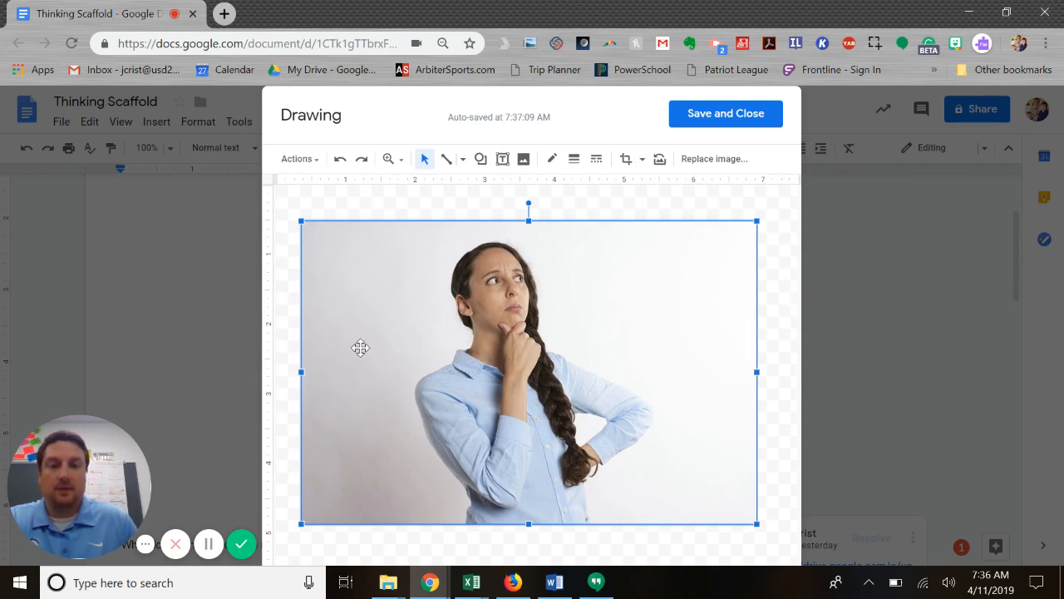
{"action": "left_click", "coordinate": [771, 311]}
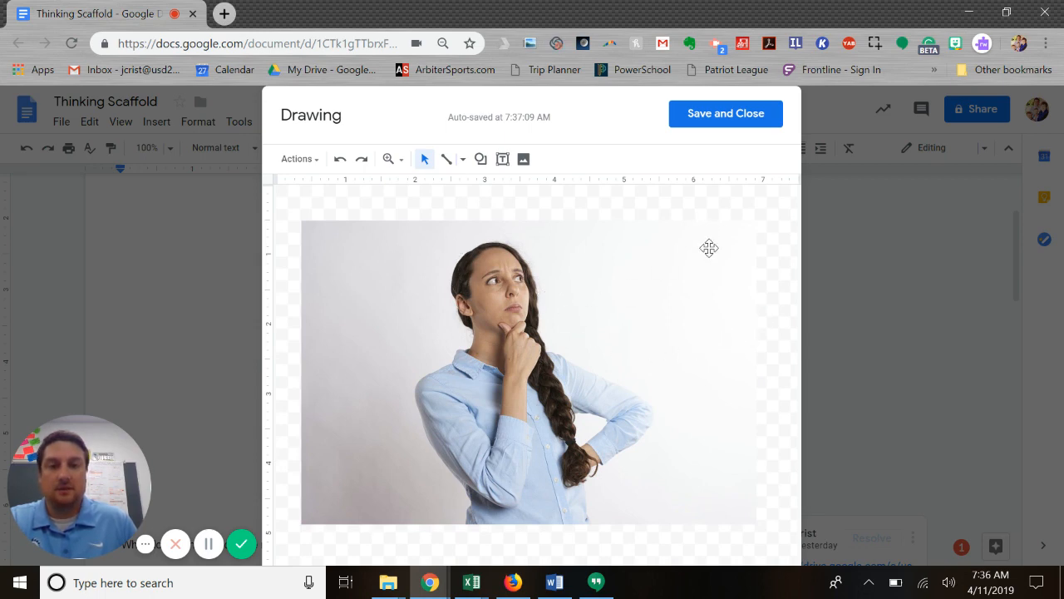
Draw a cloud callout about 2.5 inches wide and 1.8 inches high over the photo's upper-right corner, beside the woman's head
{"action": "left_click", "coordinate": [482, 160]}
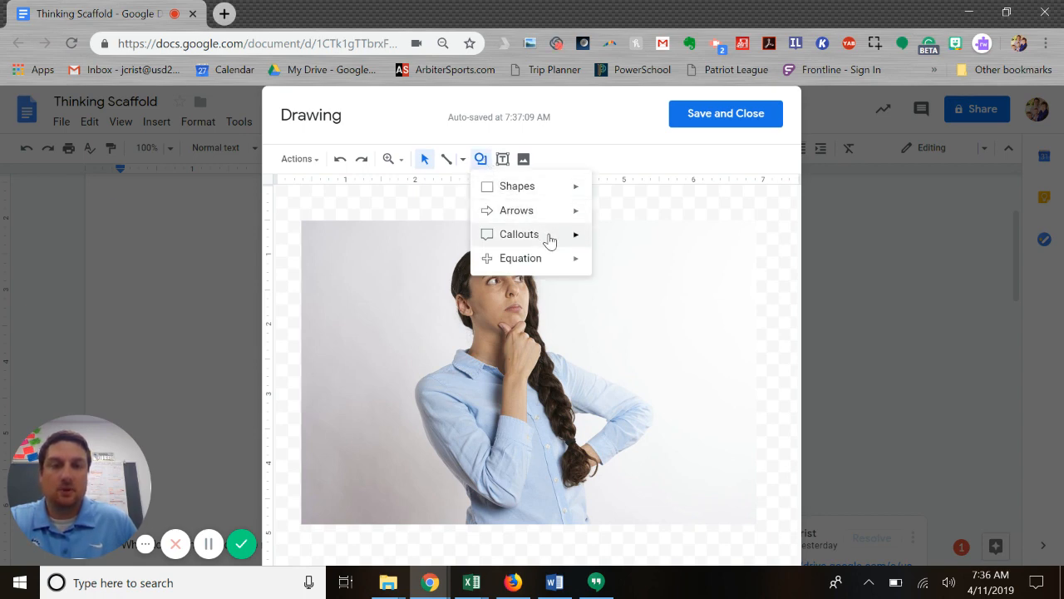
{"action": "mouse_move", "coordinate": [548, 239]}
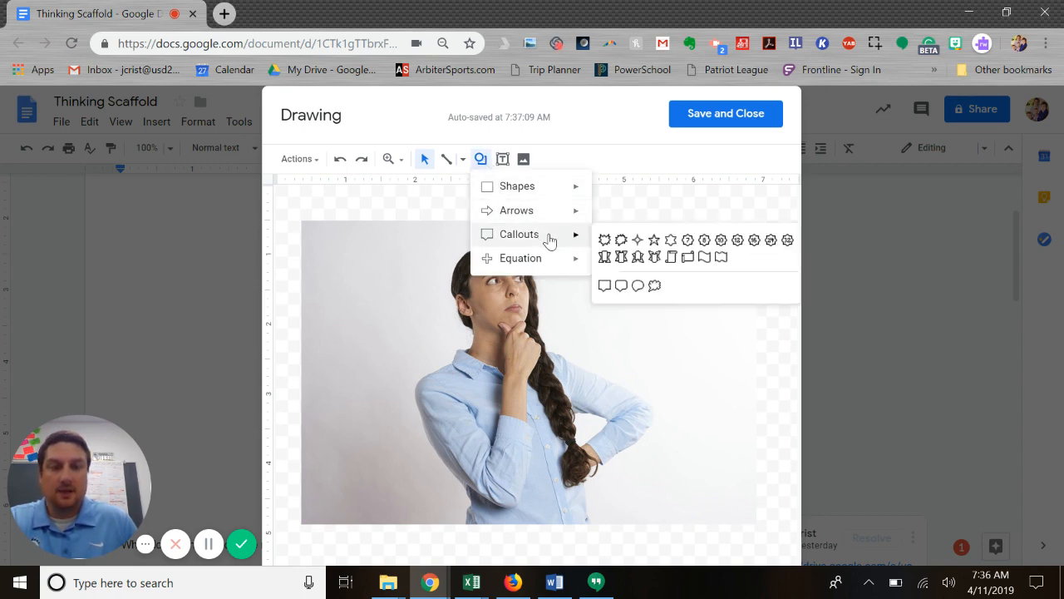
{"action": "left_click", "coordinate": [655, 286]}
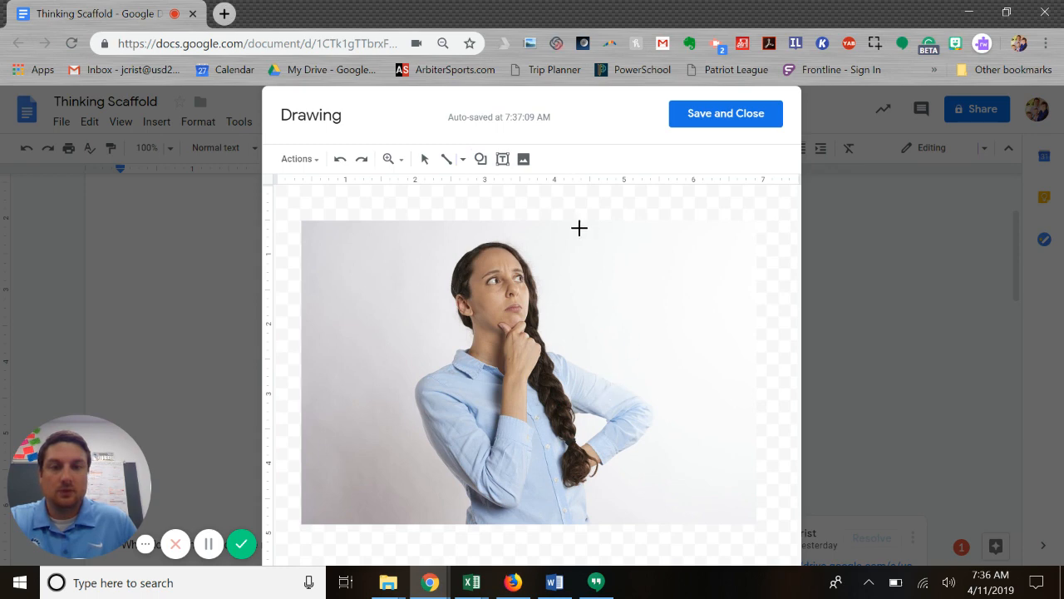
{"action": "left_click_drag", "start_coordinate": [566, 216], "coordinate": [740, 339]}
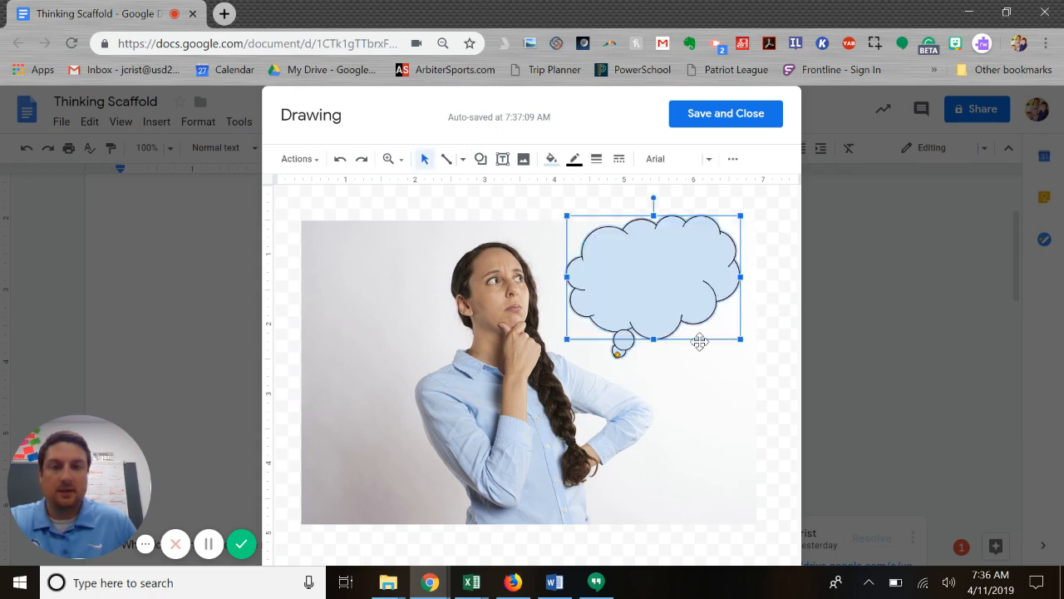
{"action": "left_click_drag", "start_coordinate": [660, 305], "coordinate": [661, 290]}
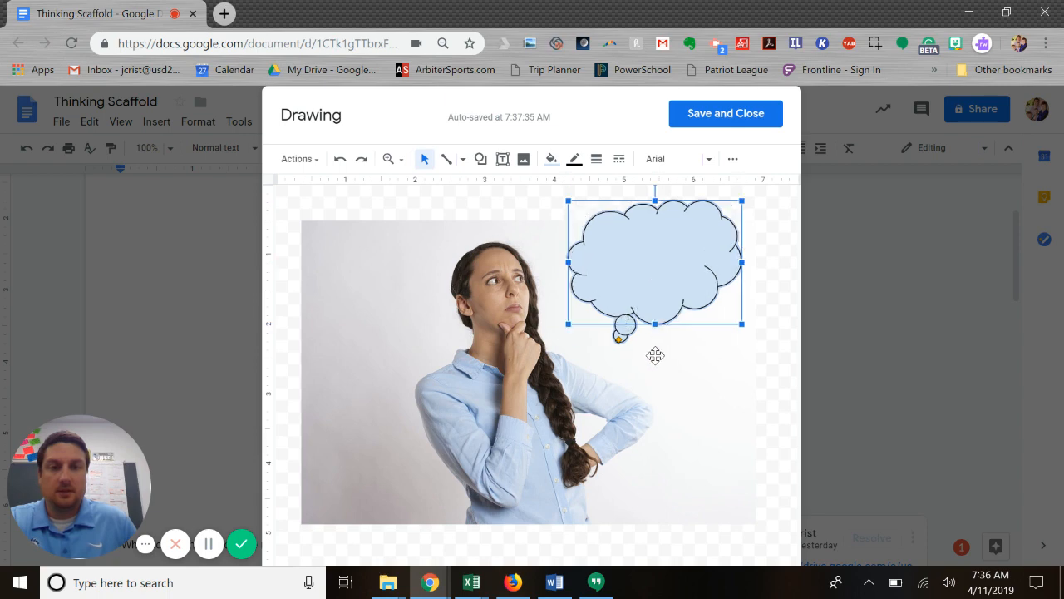
{"action": "left_click", "coordinate": [764, 372]}
Point the cloud callout's tail at the woman's head and fill the callout with light green
{"action": "left_click", "coordinate": [666, 288]}
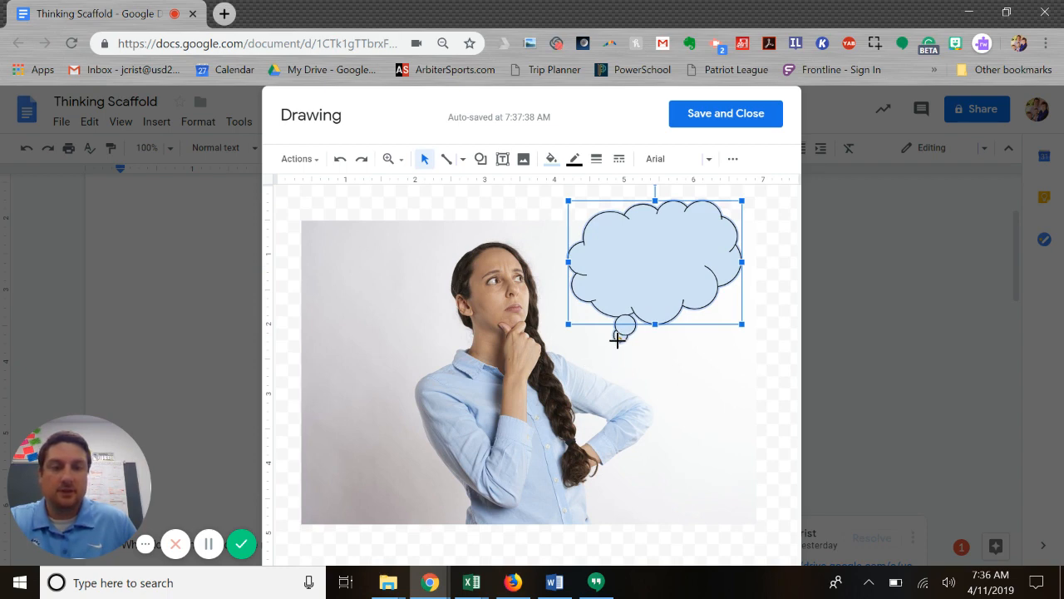
{"action": "left_click_drag", "start_coordinate": [617, 340], "coordinate": [544, 275]}
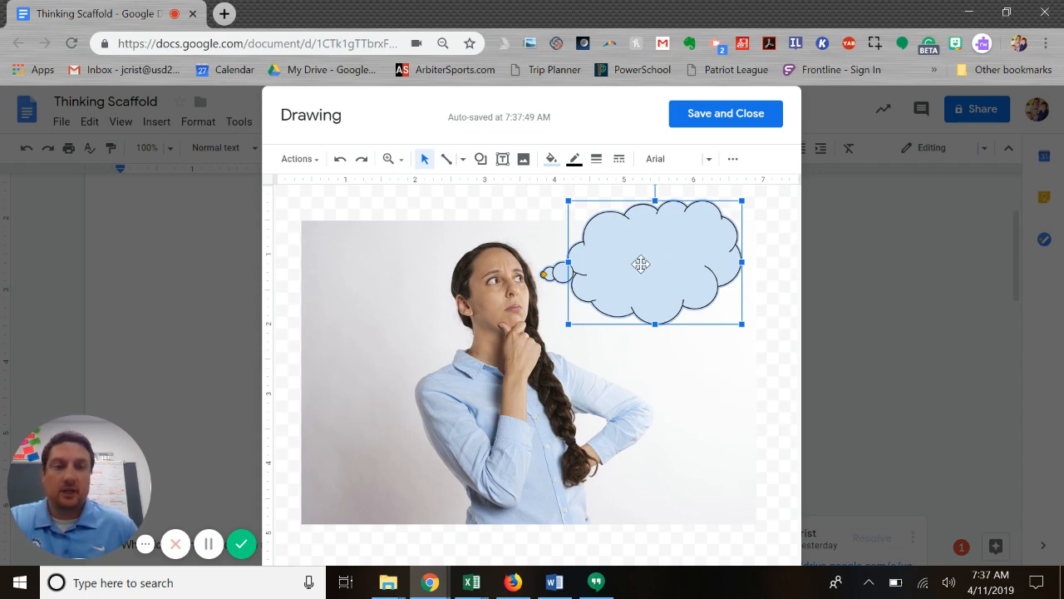
{"action": "left_click", "coordinate": [552, 159]}
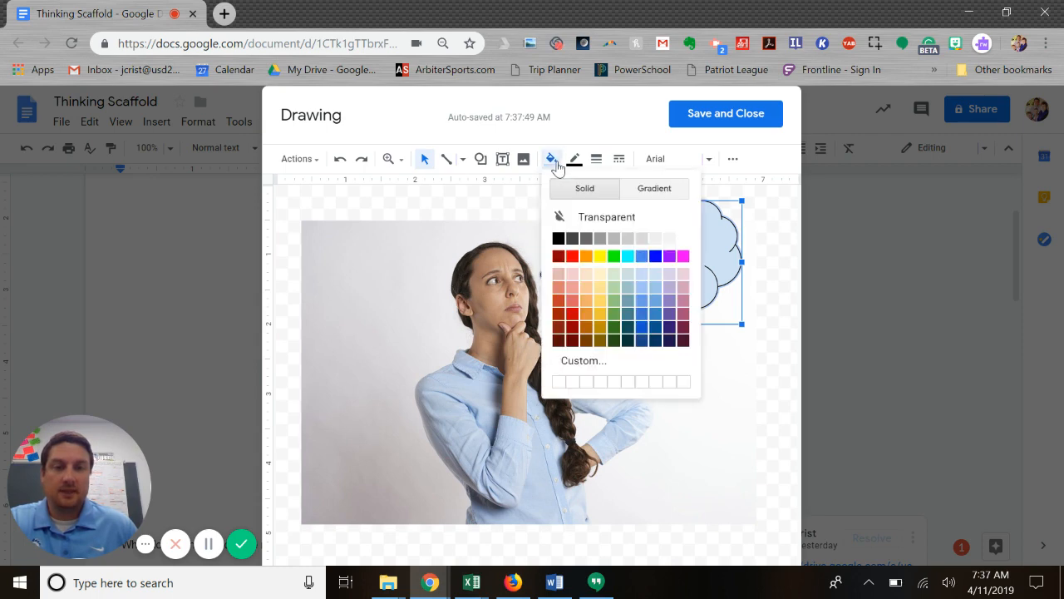
{"action": "left_click", "coordinate": [613, 287]}
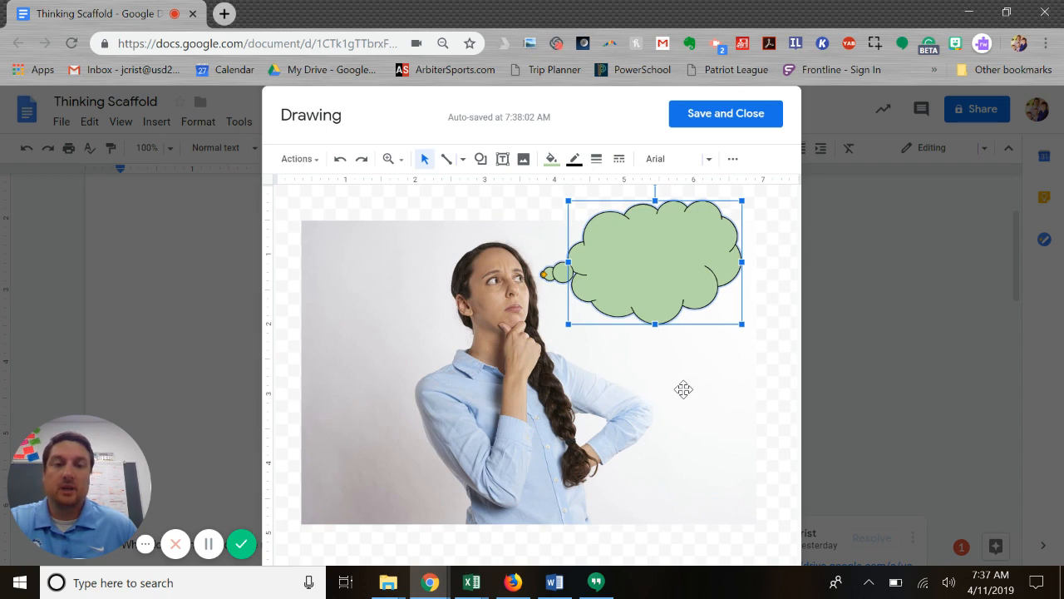
Add the text "I wonder if I will have time to get it done tonight?" inside the cloud callout
{"action": "right_click", "coordinate": [657, 253]}
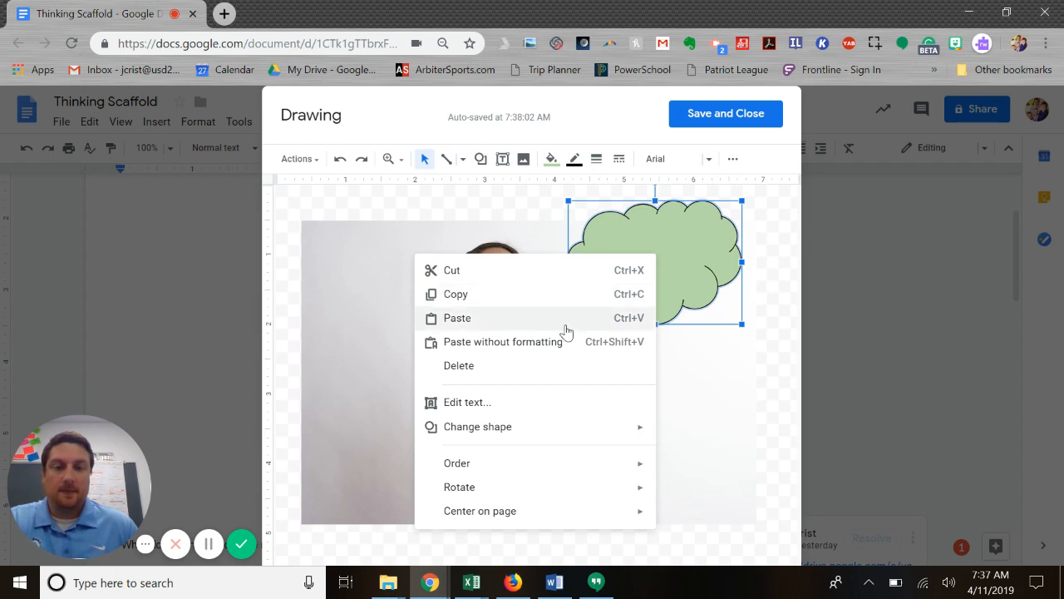
{"action": "left_click", "coordinate": [459, 404]}
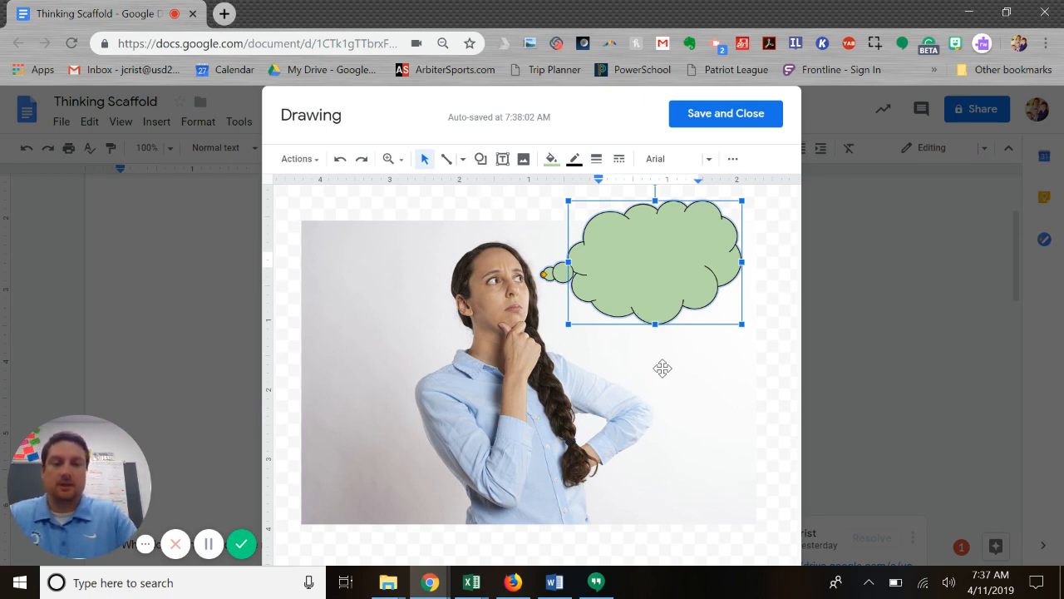
{"action": "type", "text": "I wonder "}
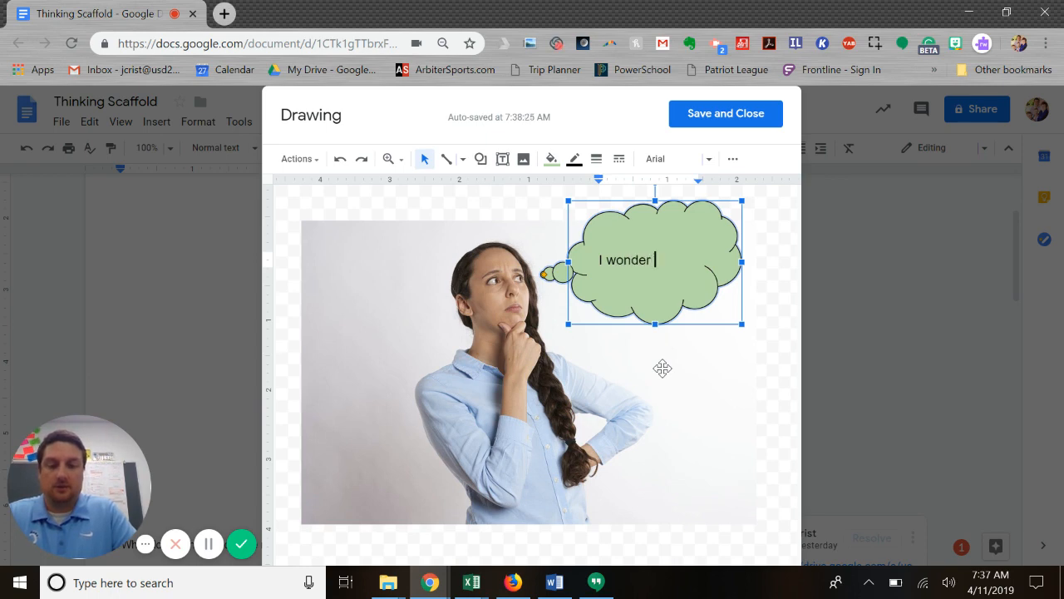
{"action": "type", "text": "if I will"}
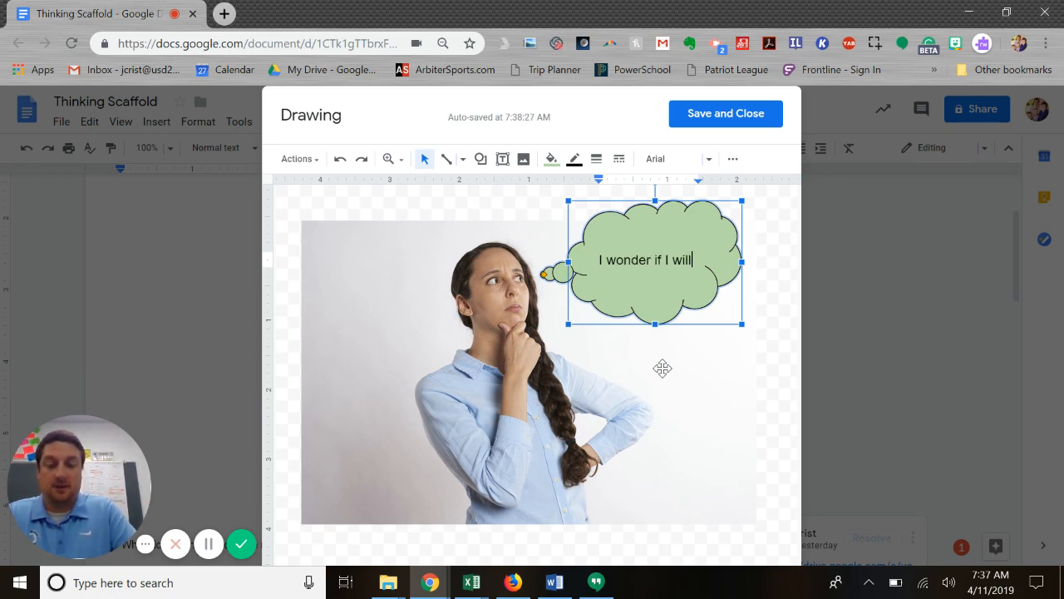
{"action": "type", "text": " have time to get "}
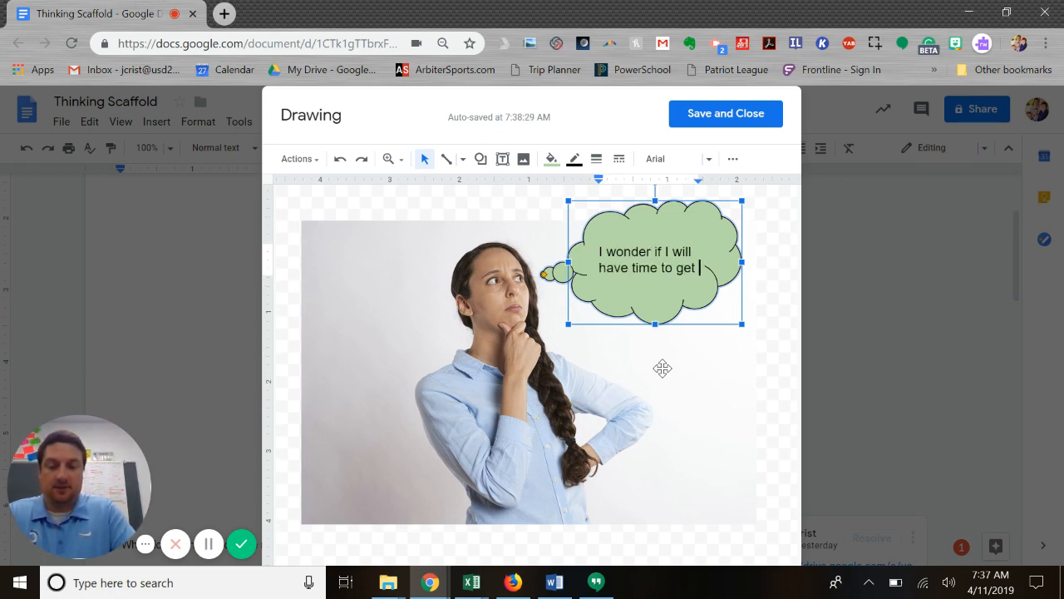
{"action": "type", "text": "it done tonight?"}
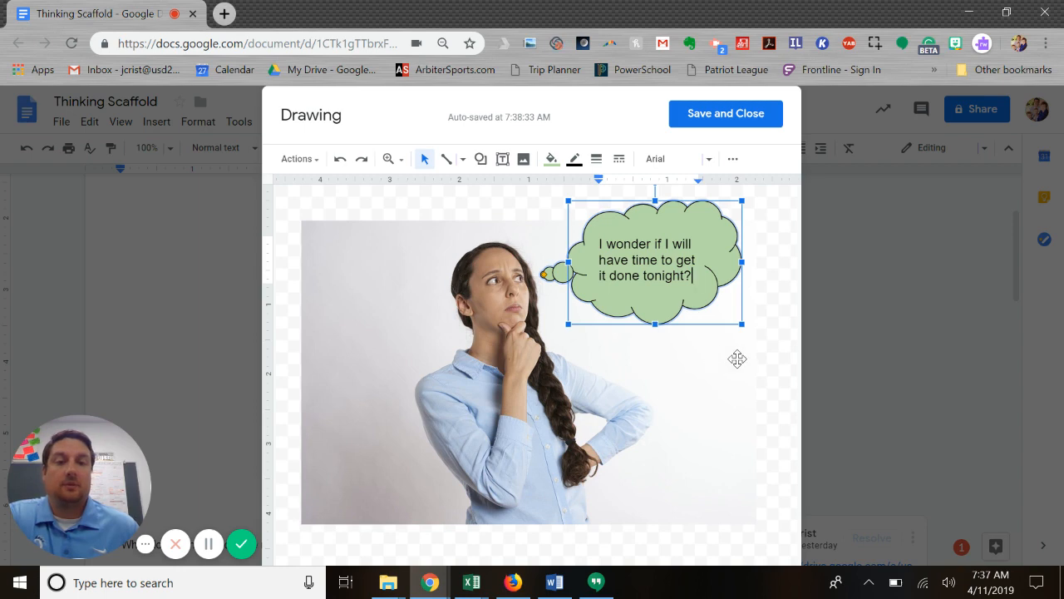
{"action": "left_click", "coordinate": [662, 326]}
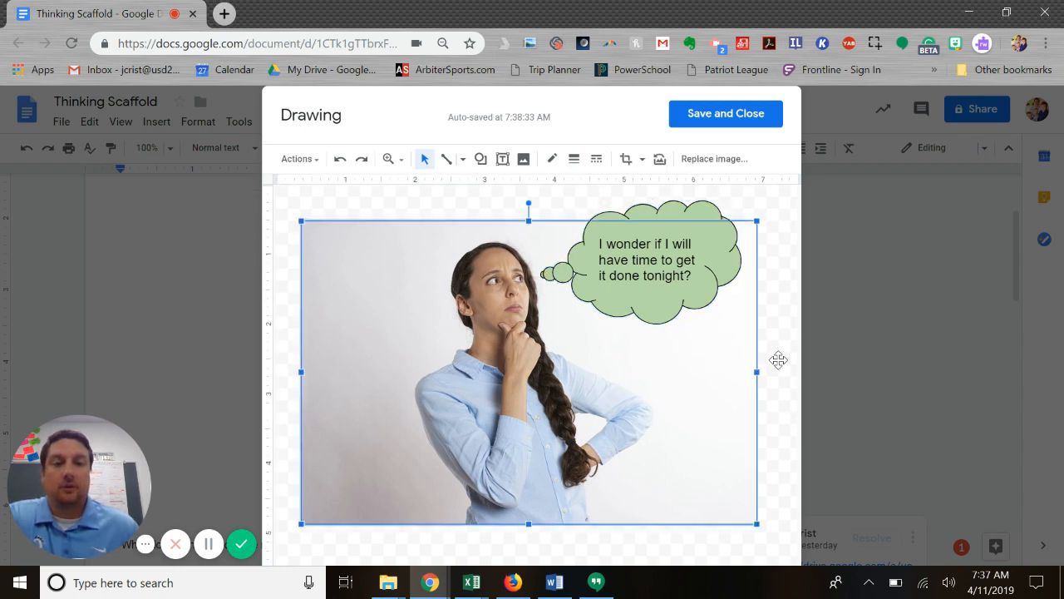